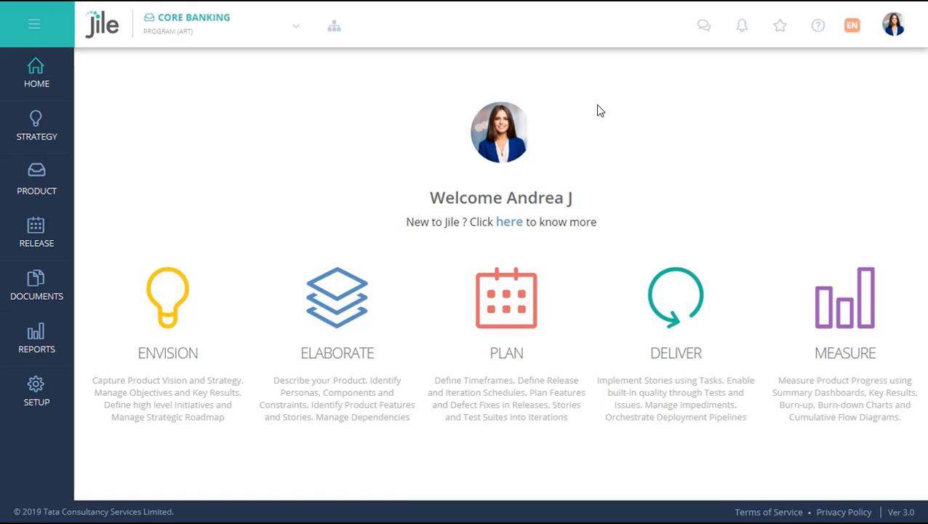
Use the Setup Team icon beside Core Banking to list the Setup Program (ART) options
click(343, 37)
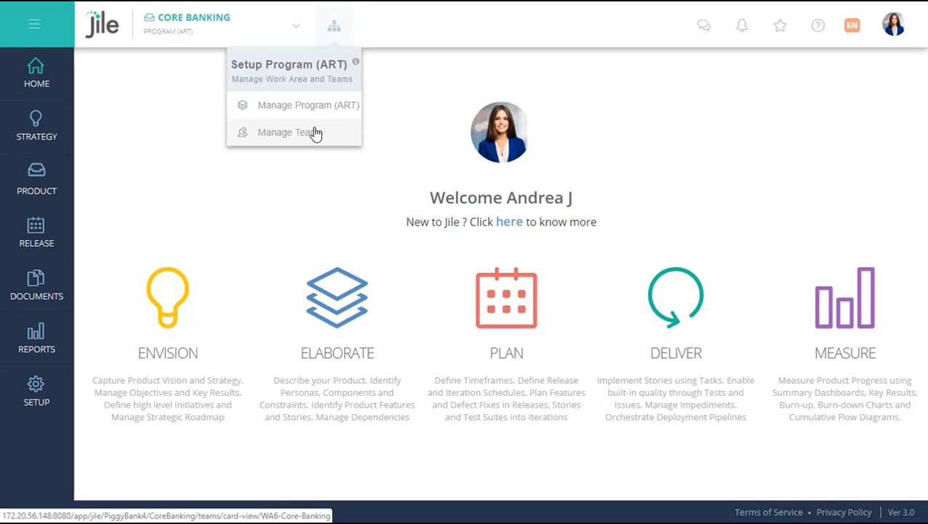
Open Manage Teams and view the Avengers team's member details
click(316, 134)
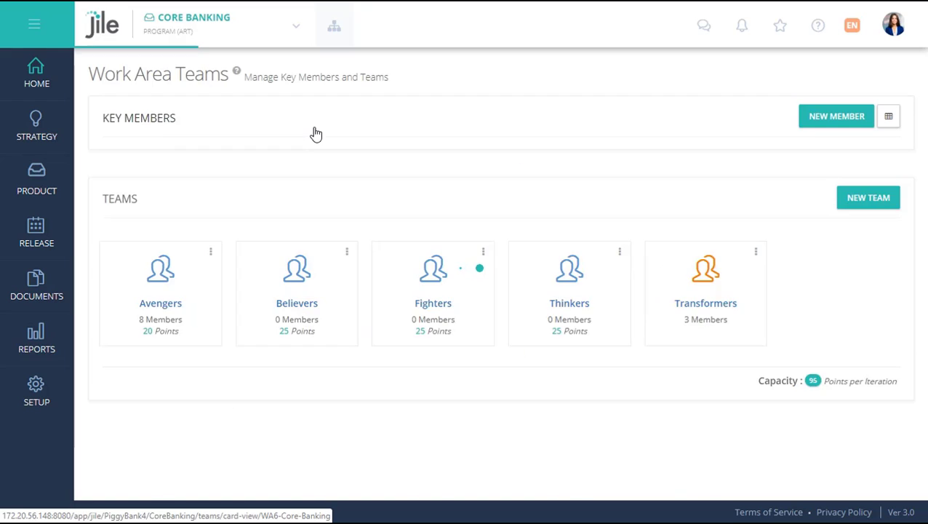
scroll(521, 261, down, 2)
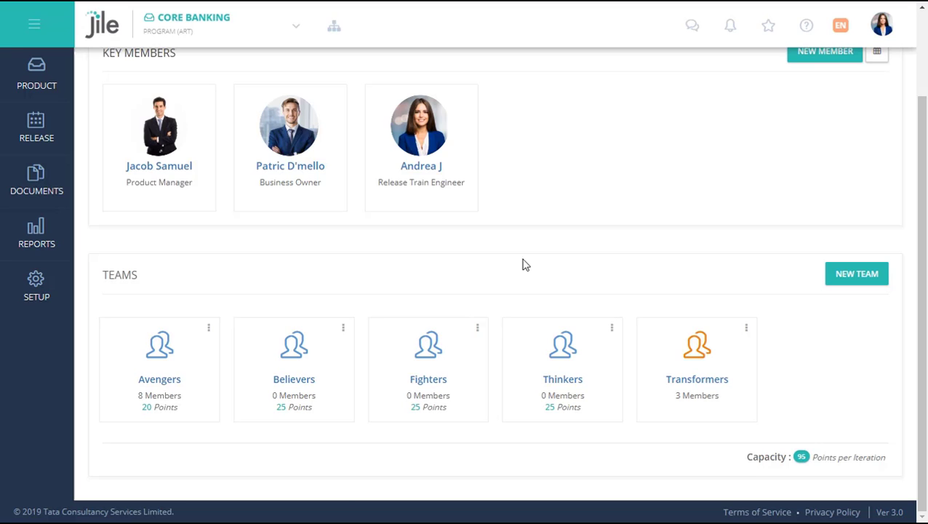
click(162, 378)
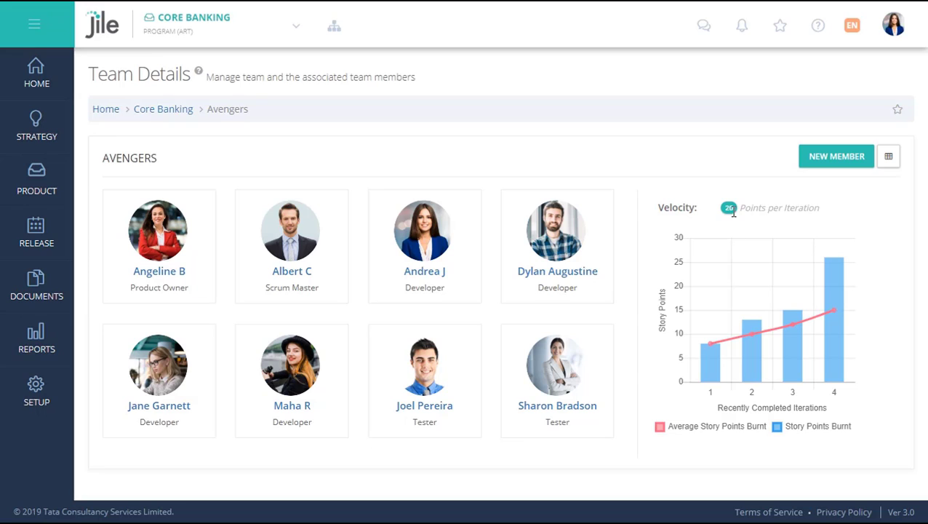
Return to Core Banking Work Area Teams and highlight the 95 points-per-iteration capacity
click(185, 118)
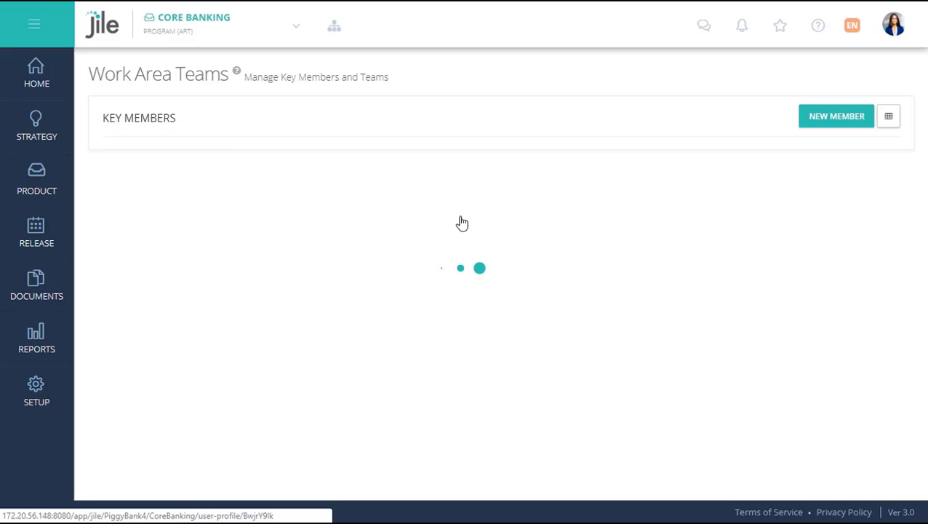
scroll(490, 236, down, 1)
scroll(490, 237, down, 1)
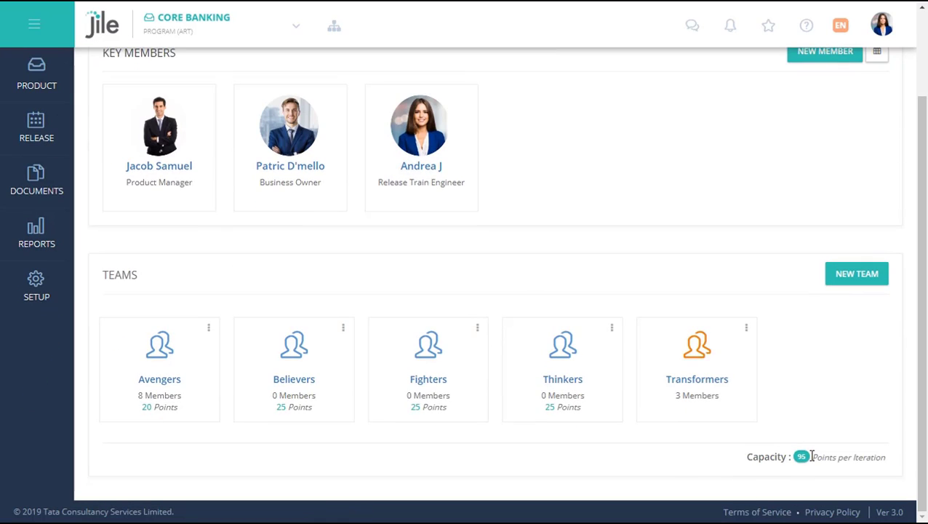
drag(786, 453, 884, 452)
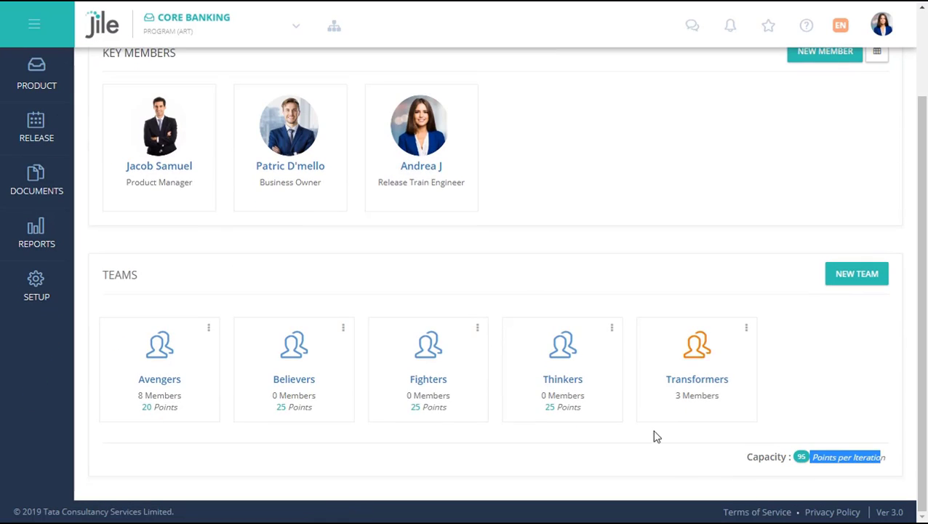
scroll(641, 433, up, 3)
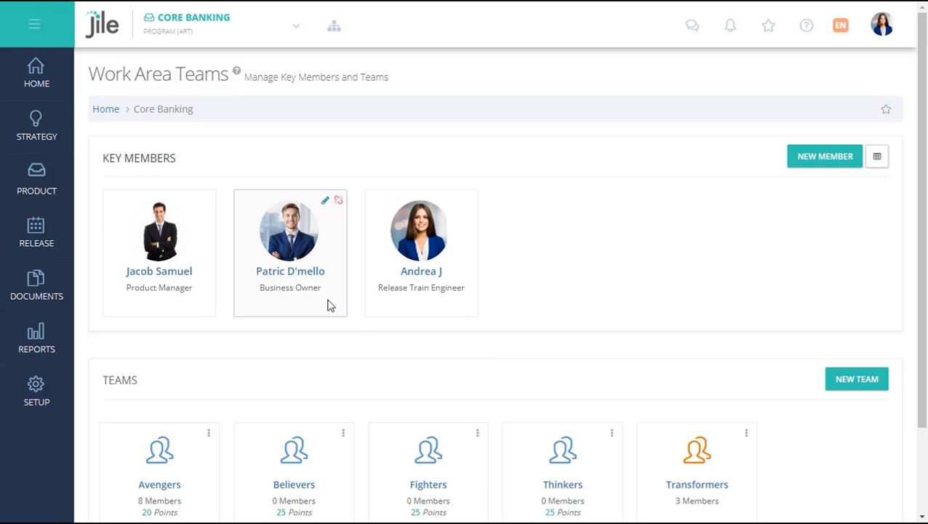
View the product Vision, then the Objectives list with OB11–OB13 at 40%, 50% and 10%
mouse_move(57, 138)
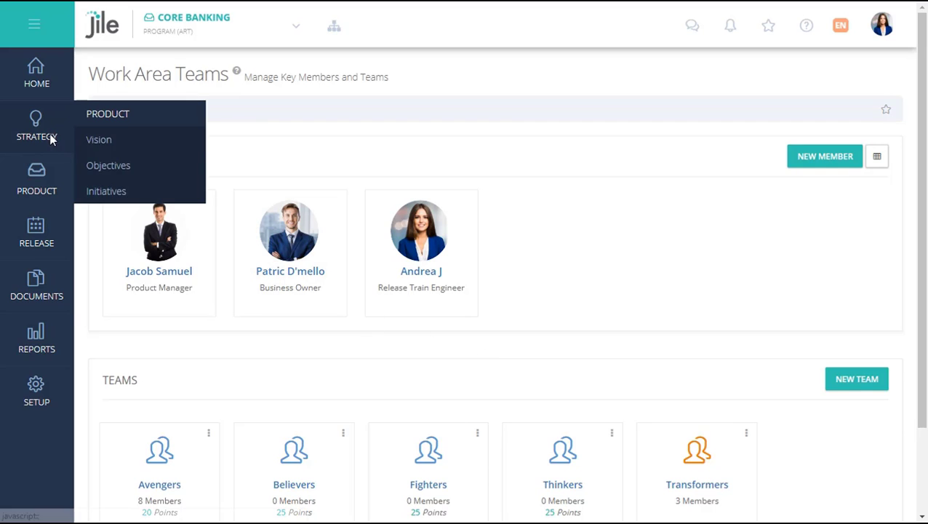
click(102, 141)
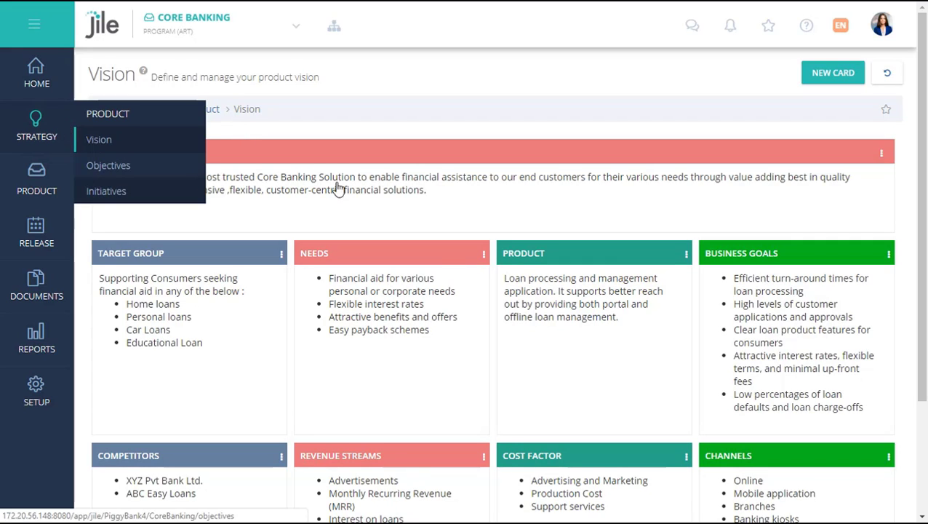
click(98, 164)
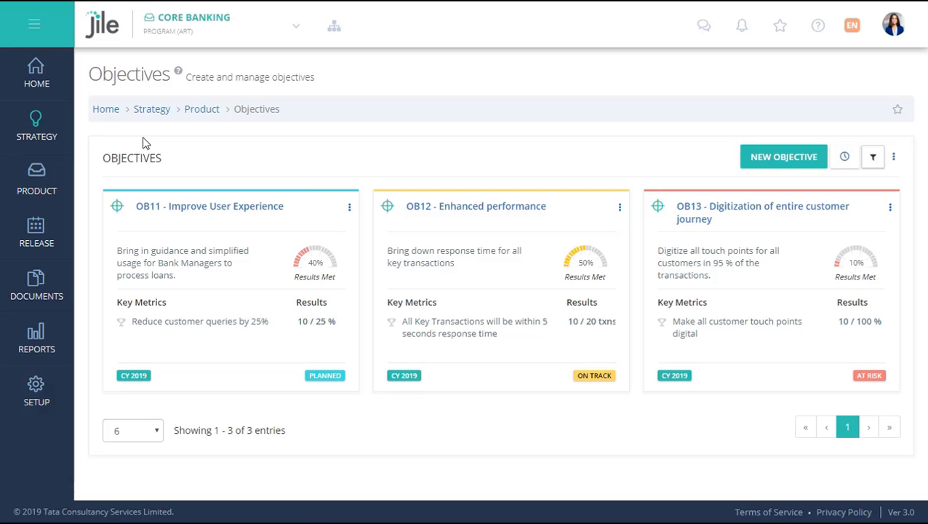
Open initiative IN50 Core Banking Chat Bot and scroll to its capabilities CA14 to CA23
mouse_move(36, 182)
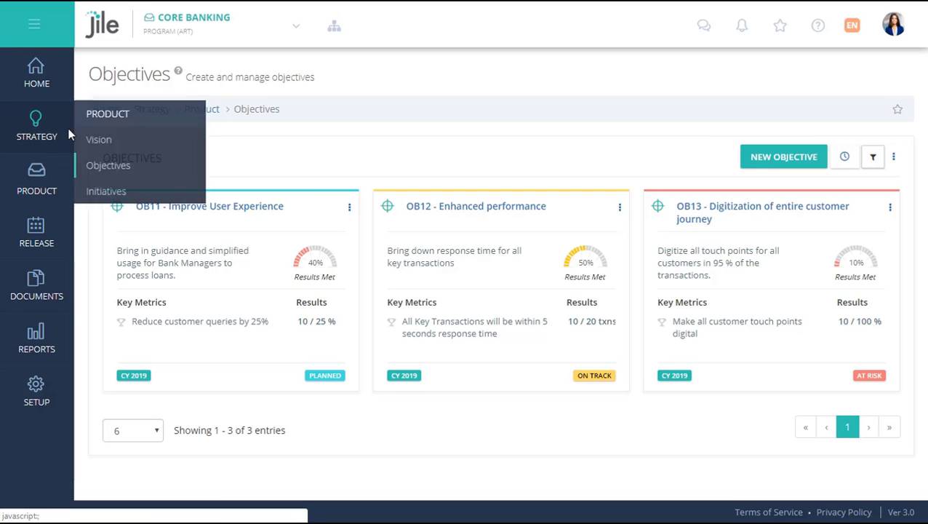
click(133, 190)
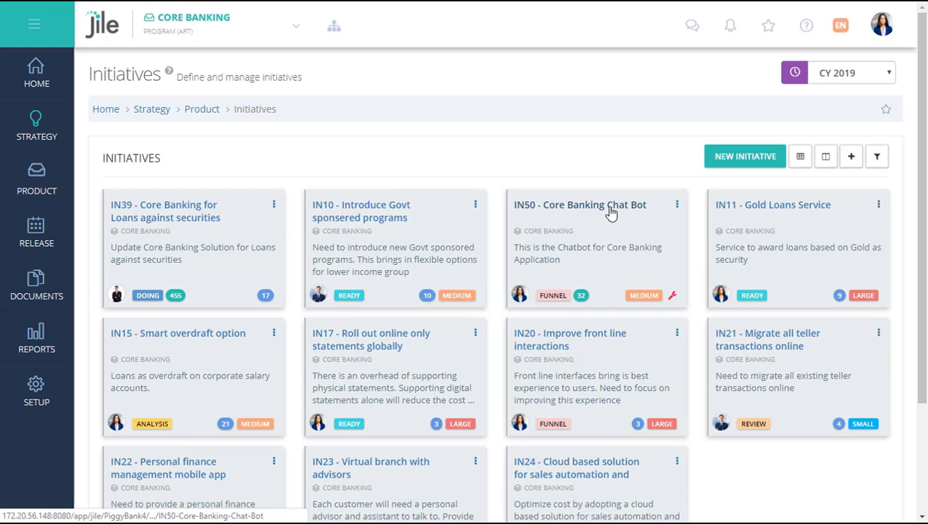
click(611, 211)
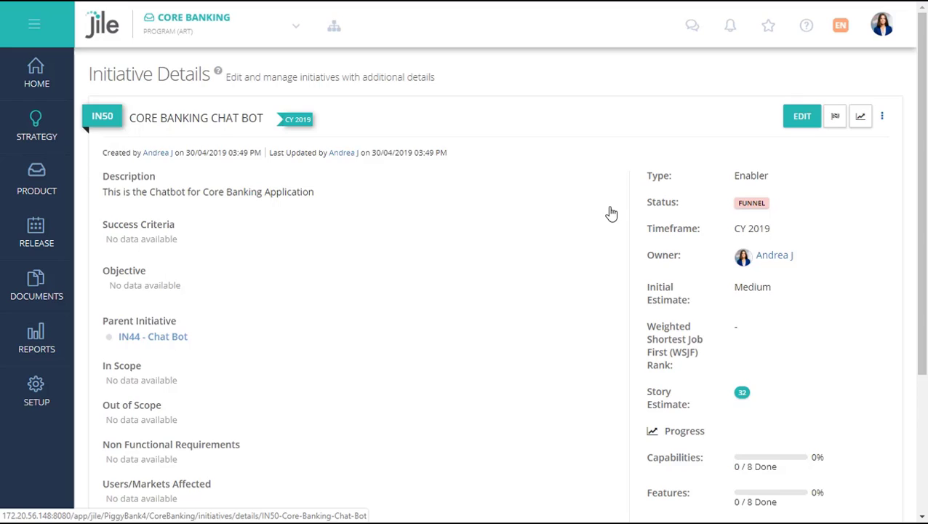
scroll(611, 212, down, 3)
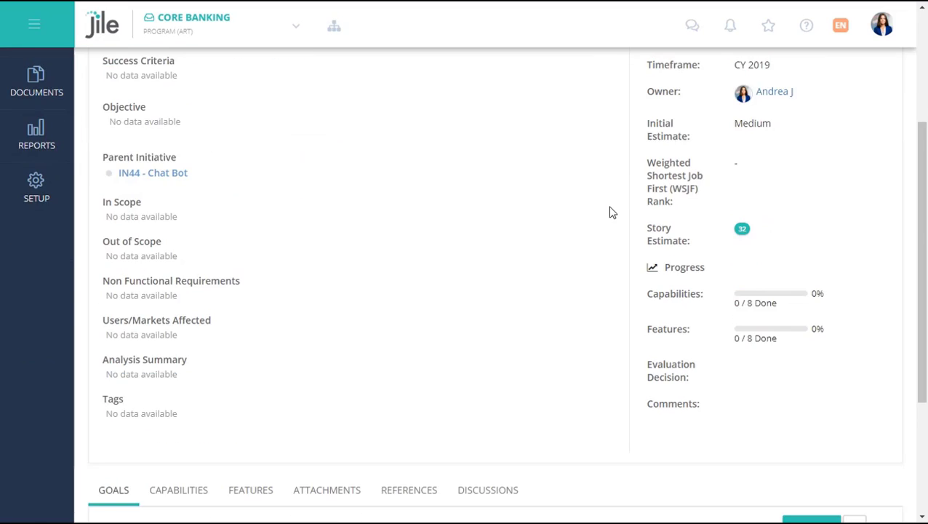
scroll(443, 267, down, 3)
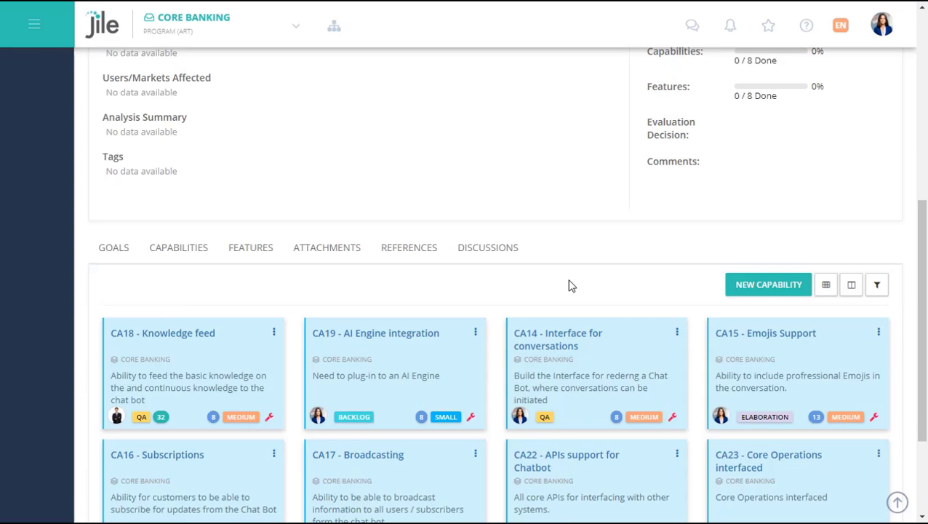
scroll(572, 286, down, 3)
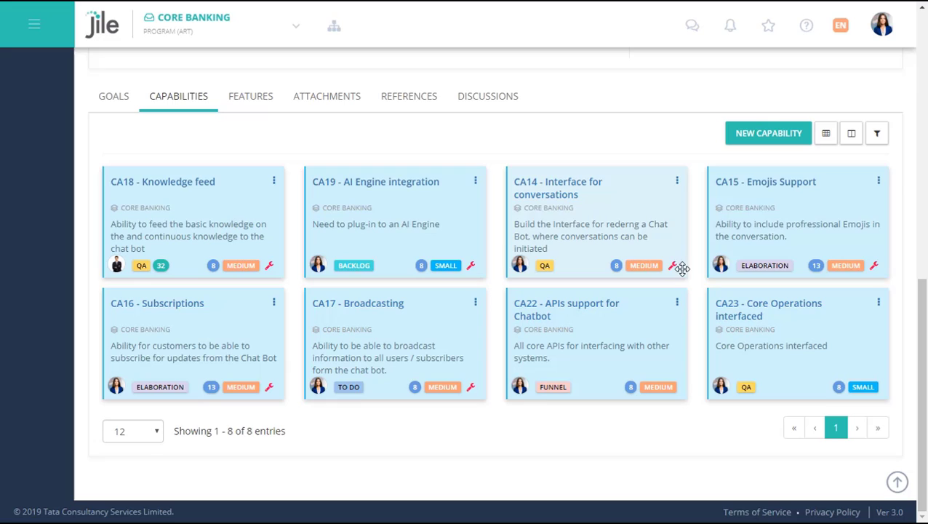
Open capability CA18 Knowledge feed, then its feature FE119 Base Knowledge Rules
click(209, 184)
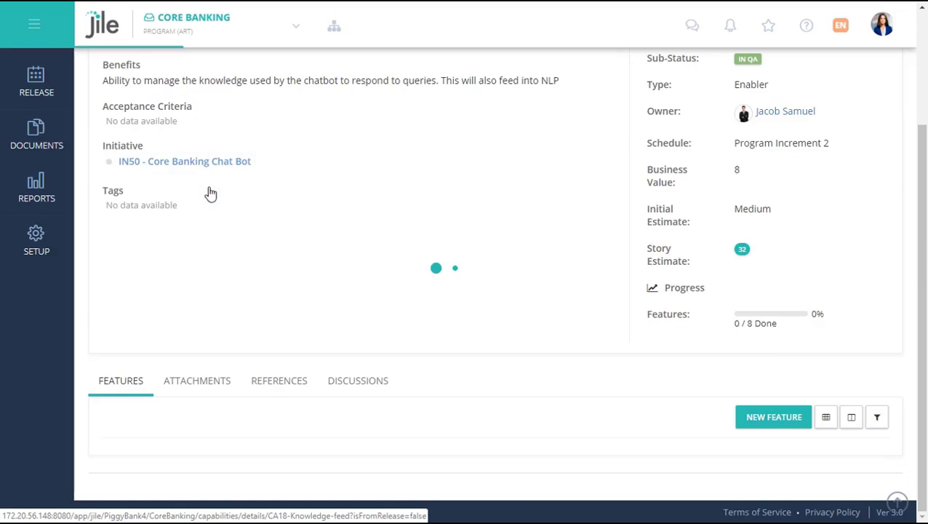
scroll(337, 244, down, 4)
scroll(337, 244, up, 3)
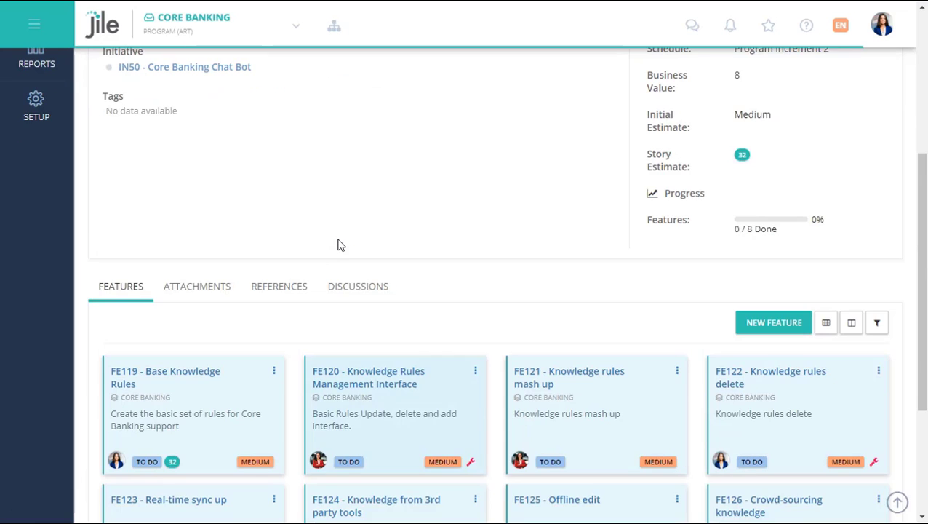
scroll(337, 244, down, 3)
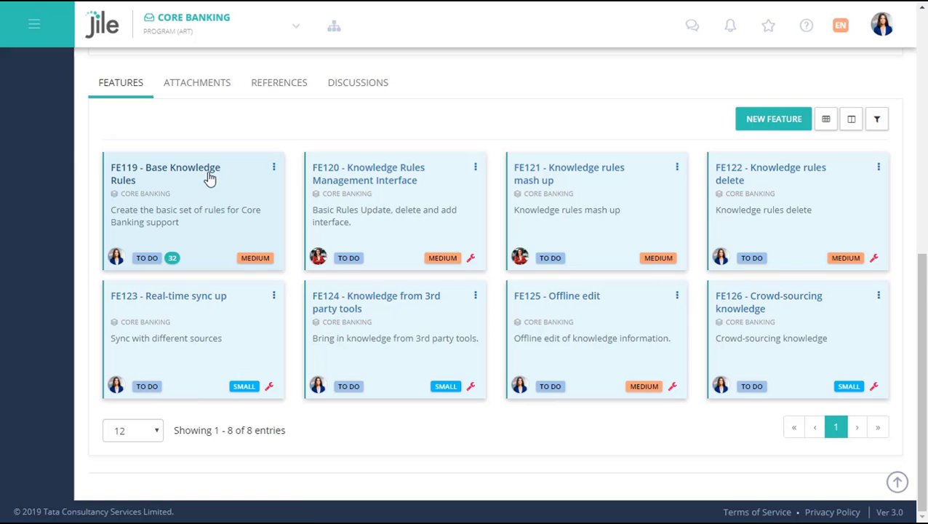
click(269, 201)
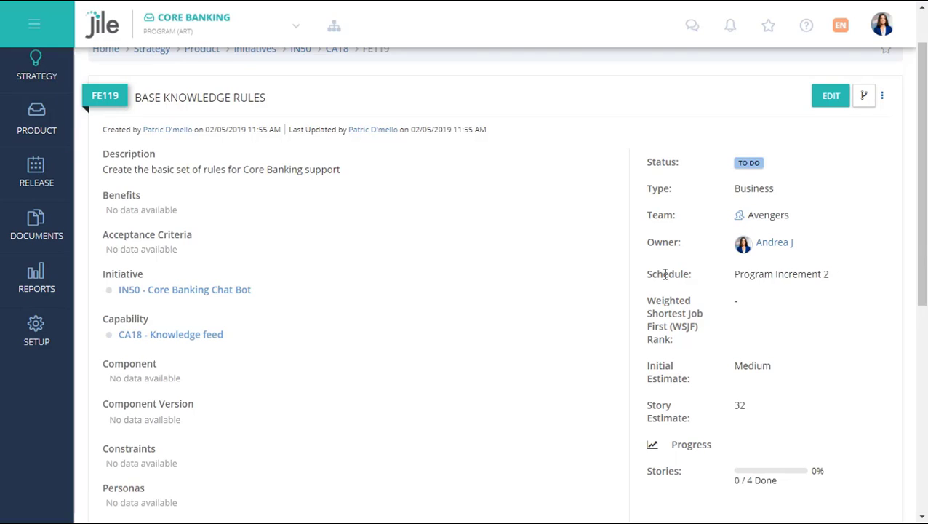
click(38, 123)
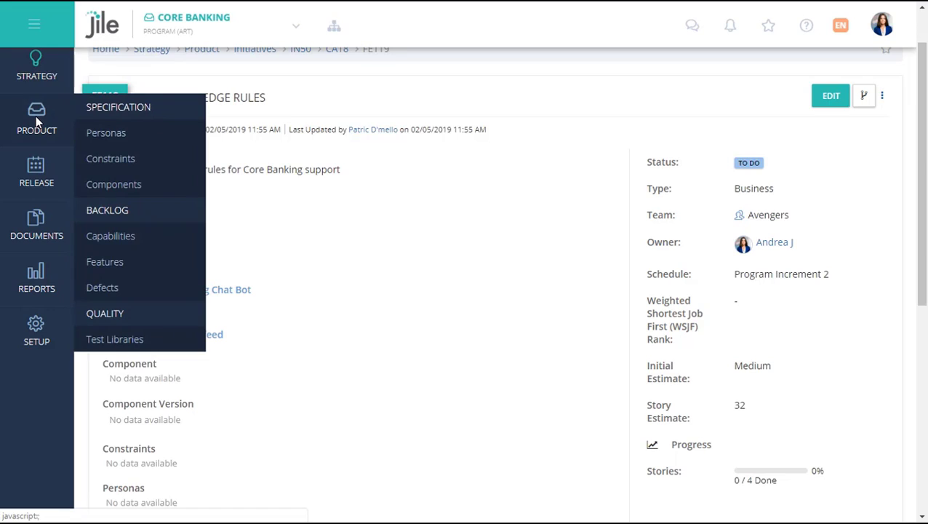
Browse the Core Banking capabilities backlog, then the features backlog with FE34 and FE33
click(150, 242)
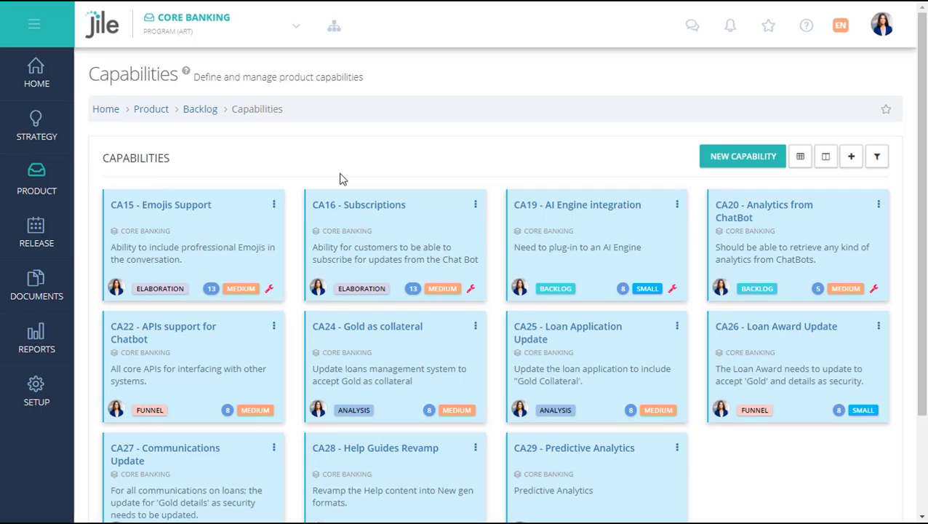
mouse_move(55, 176)
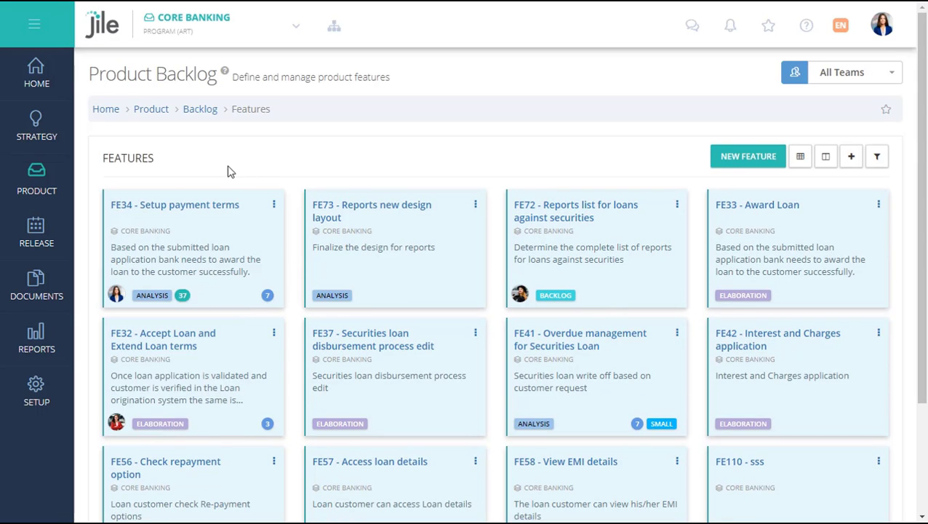
mouse_move(48, 230)
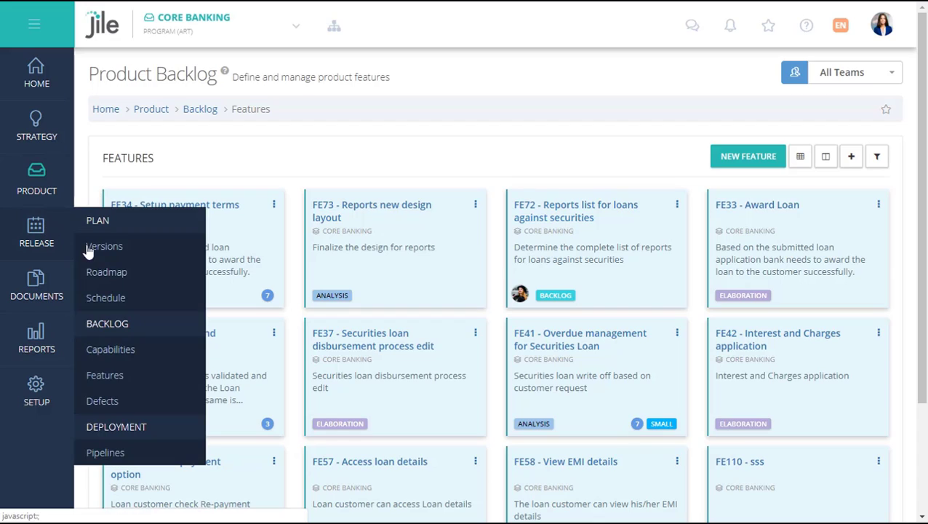
Open Program Increment 2 from the release schedules and highlight its 475-point total velocity
click(116, 298)
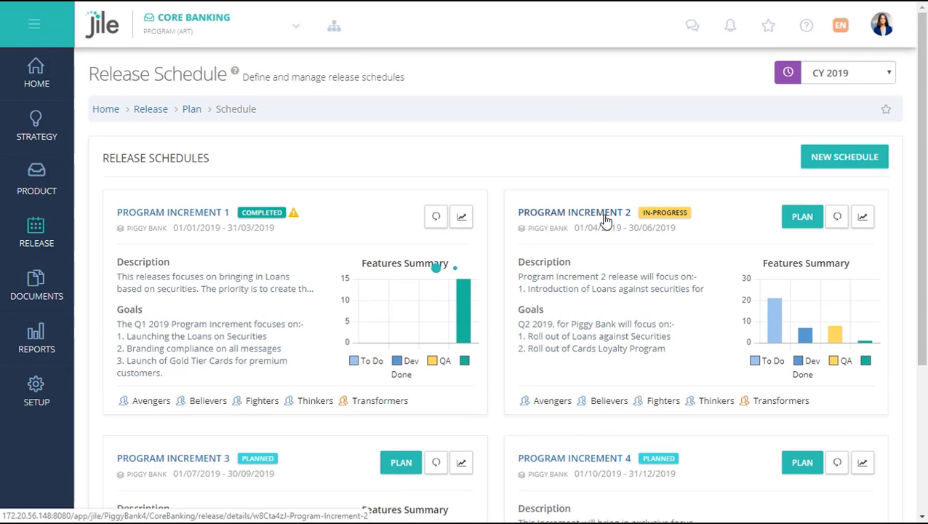
click(606, 219)
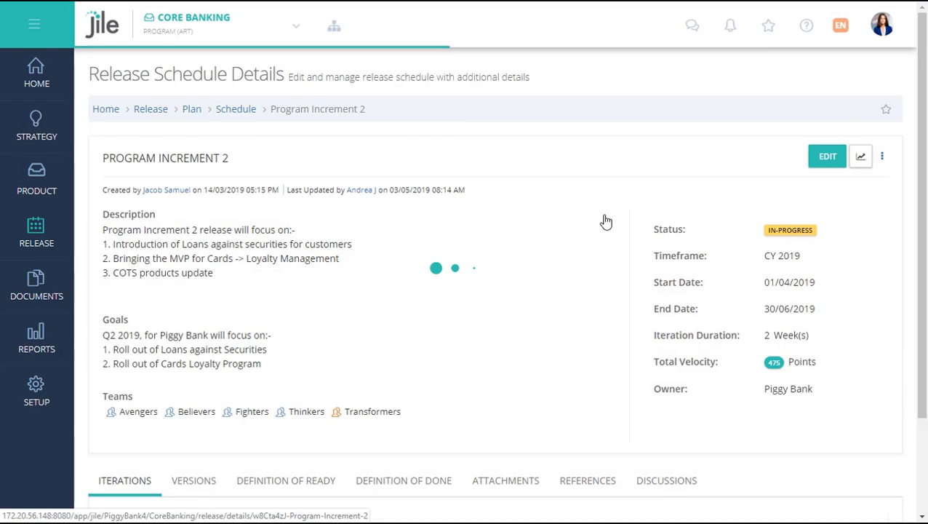
scroll(406, 359, down, 1)
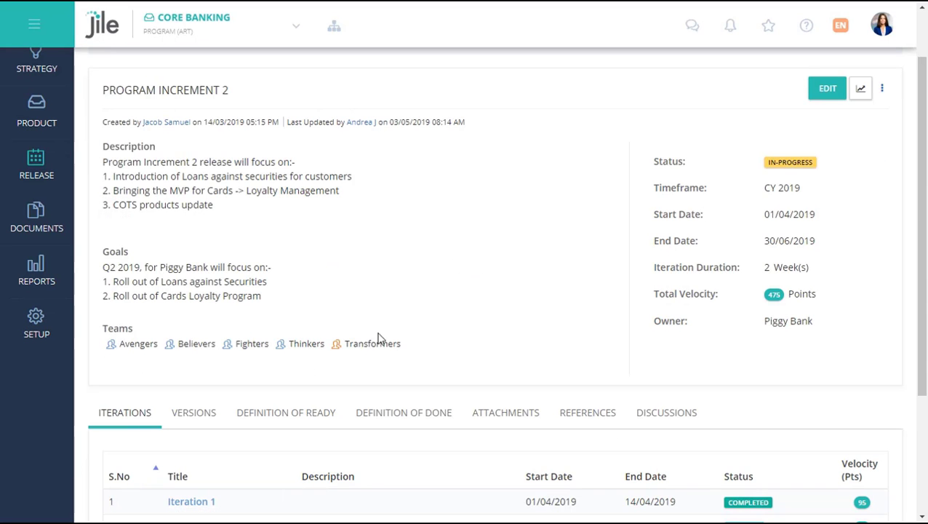
scroll(543, 364, down, 3)
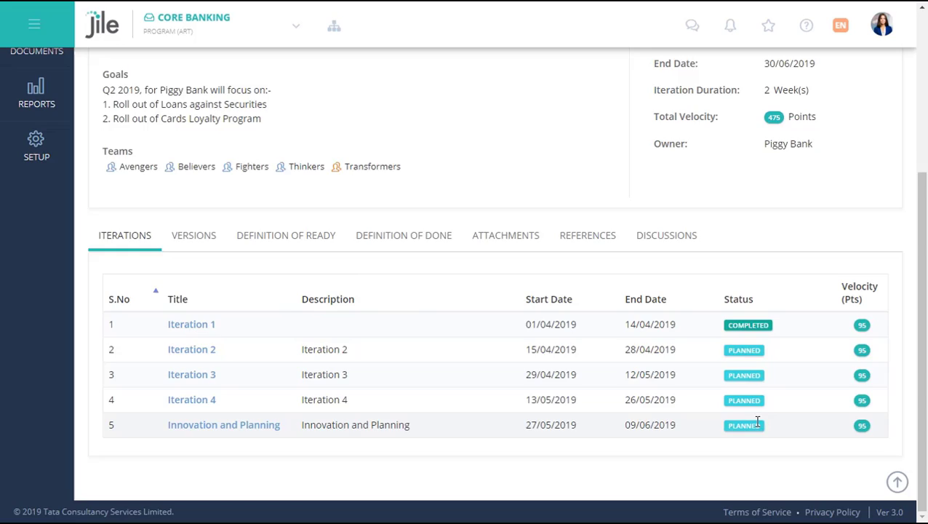
scroll(760, 407, up, 3)
drag(821, 323, 648, 327)
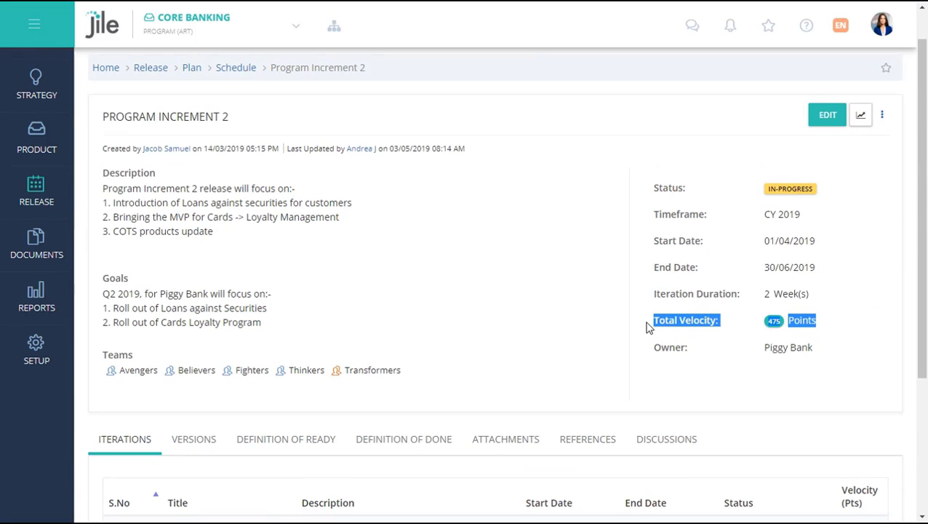
scroll(298, 130, up, 1)
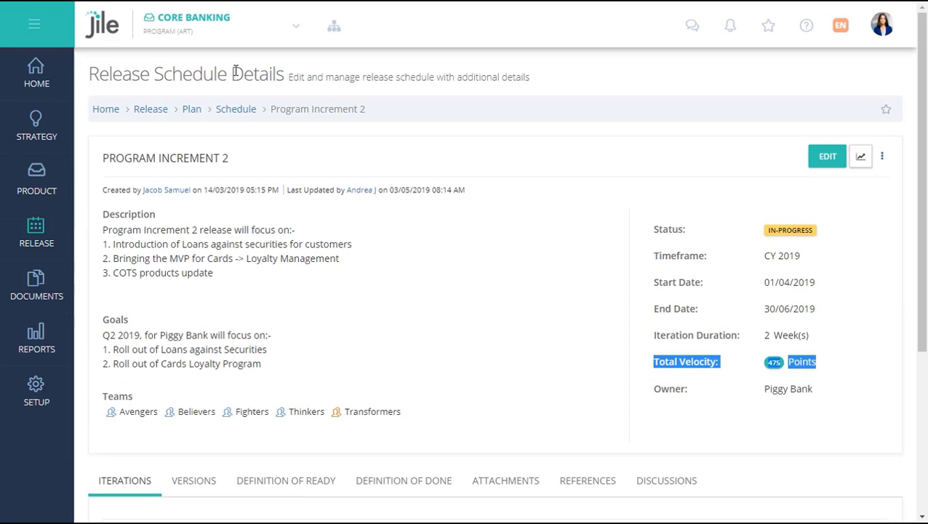
Back in the schedules, open Program Increment 2's release plan with 37 planned features
click(374, 138)
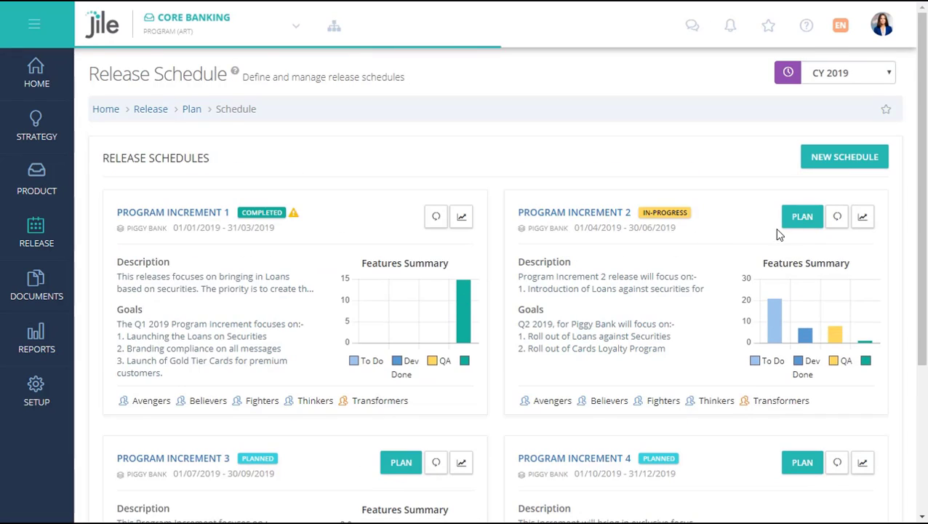
click(801, 219)
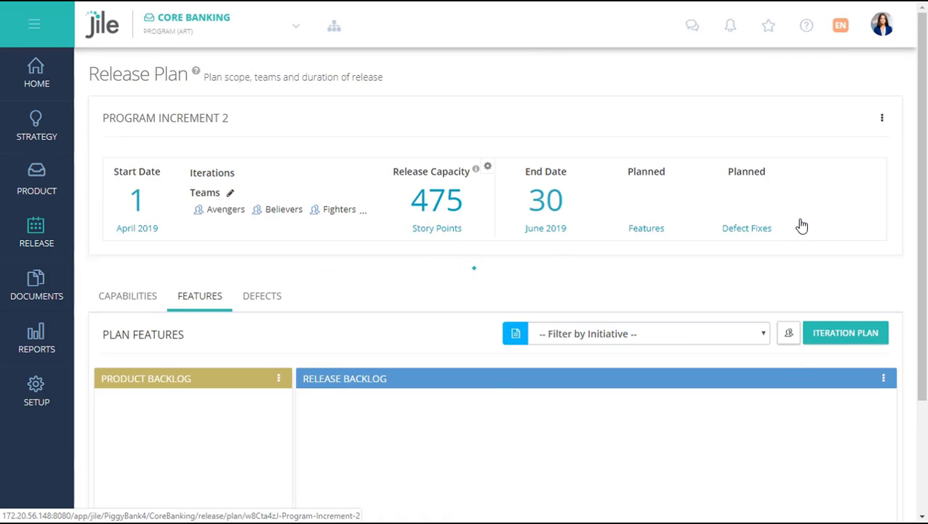
scroll(801, 226, down, 3)
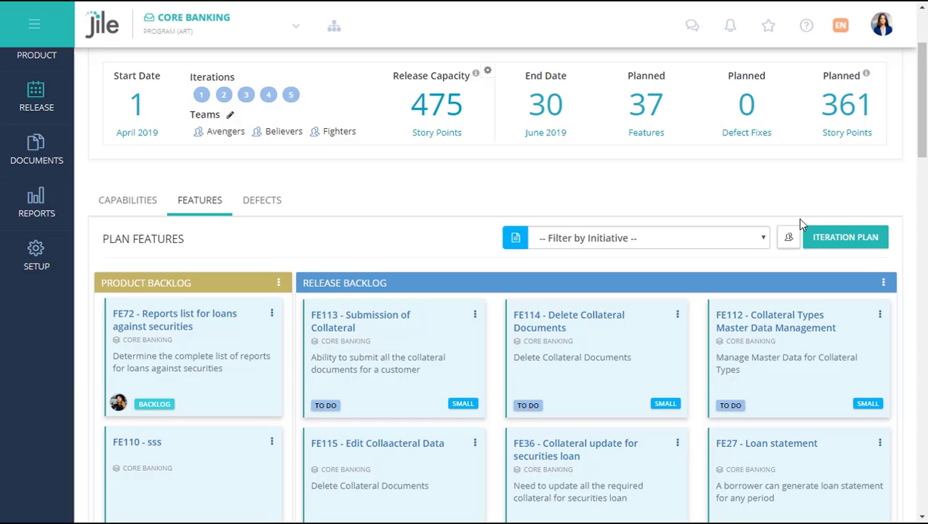
click(835, 245)
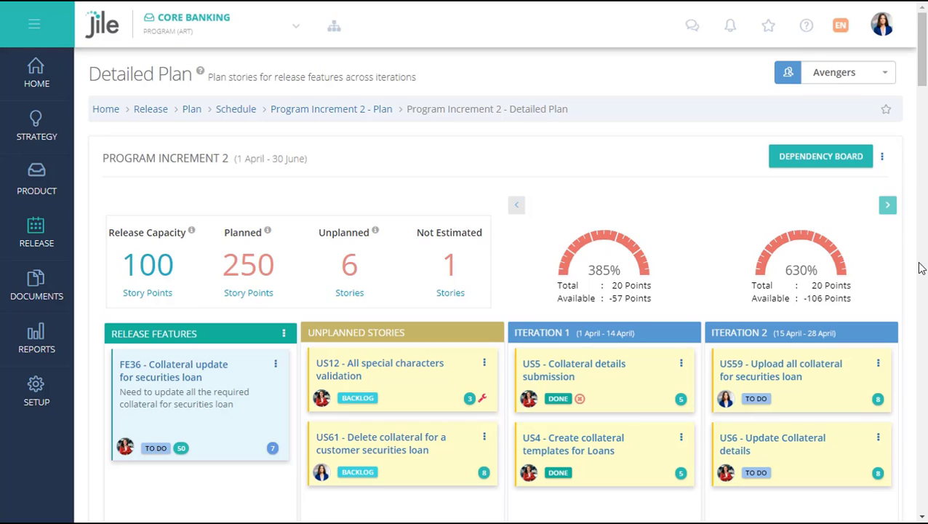
click(369, 112)
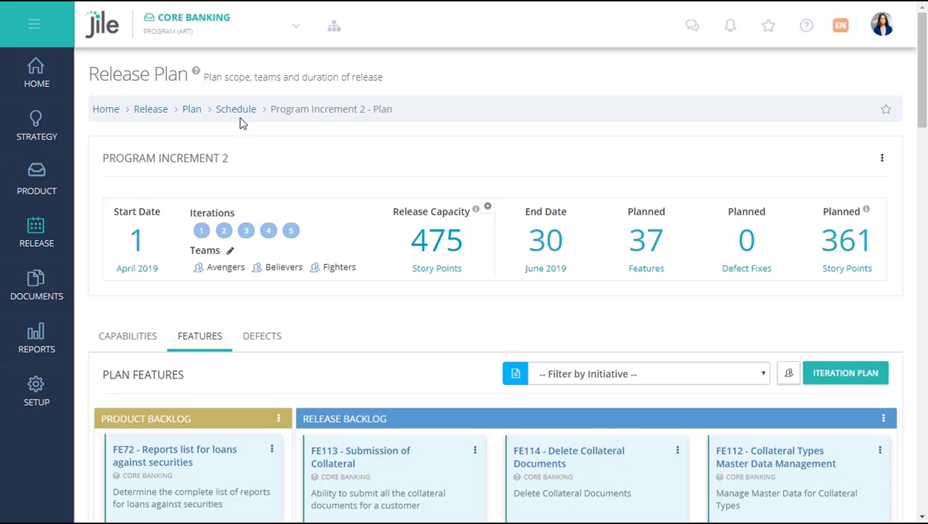
mouse_move(50, 227)
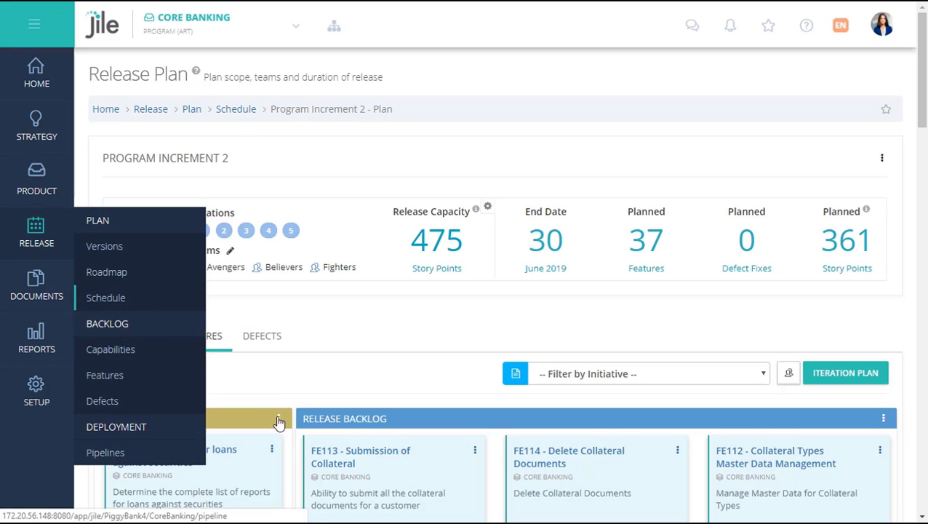
Open the CORE AUTOMATION PIPELINE from the deployment pipelines to see its six stages
click(119, 455)
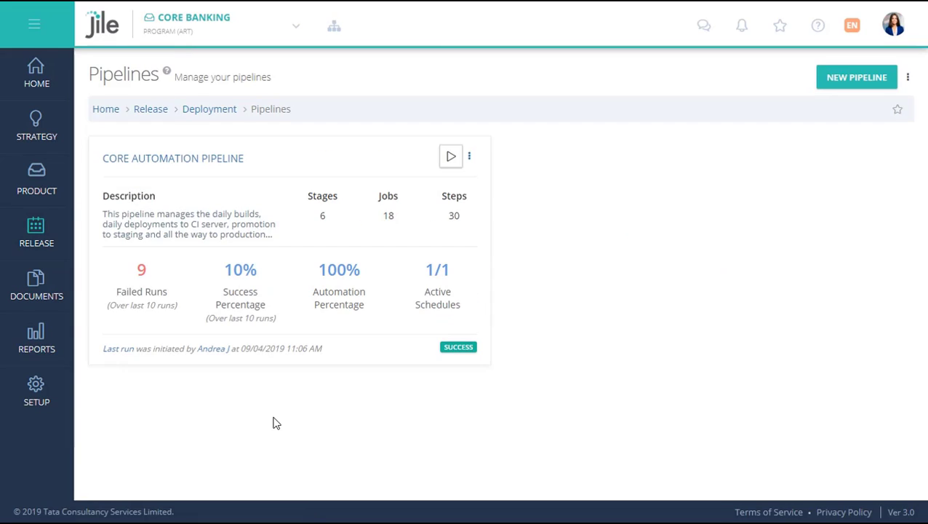
click(227, 167)
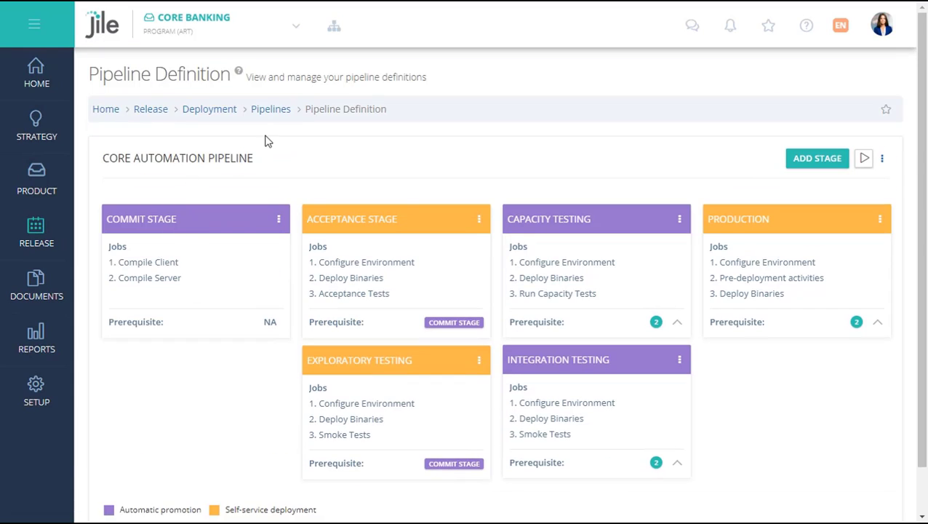
Track Program Increment 2's release progress from the schedule and show the team SUMMARY table
mouse_move(43, 228)
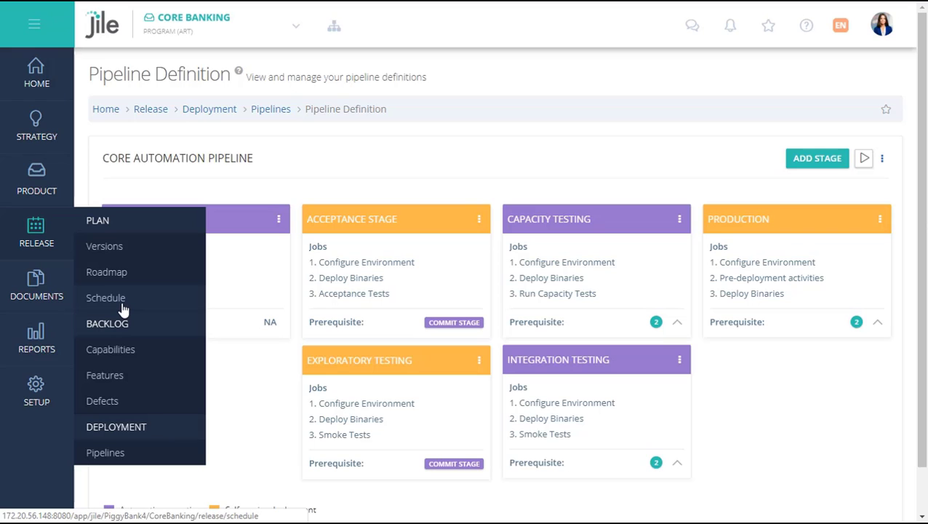
click(122, 310)
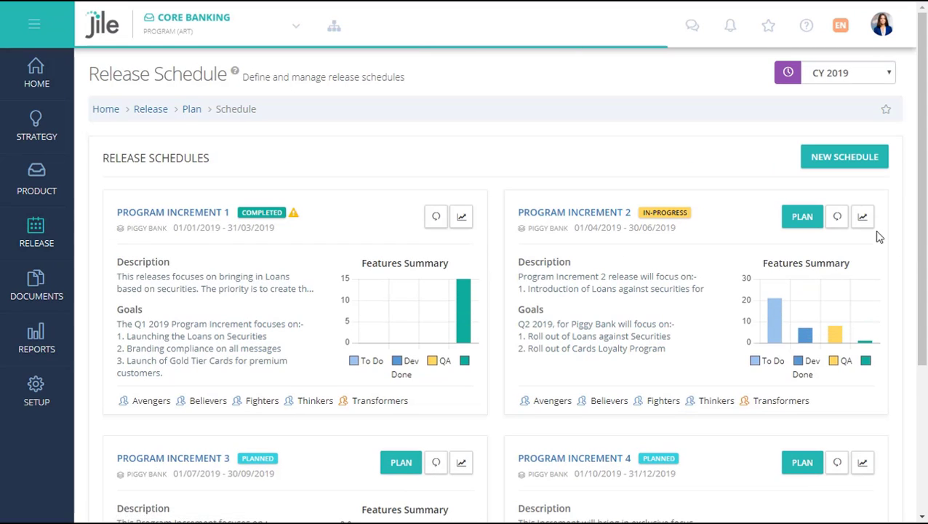
click(864, 215)
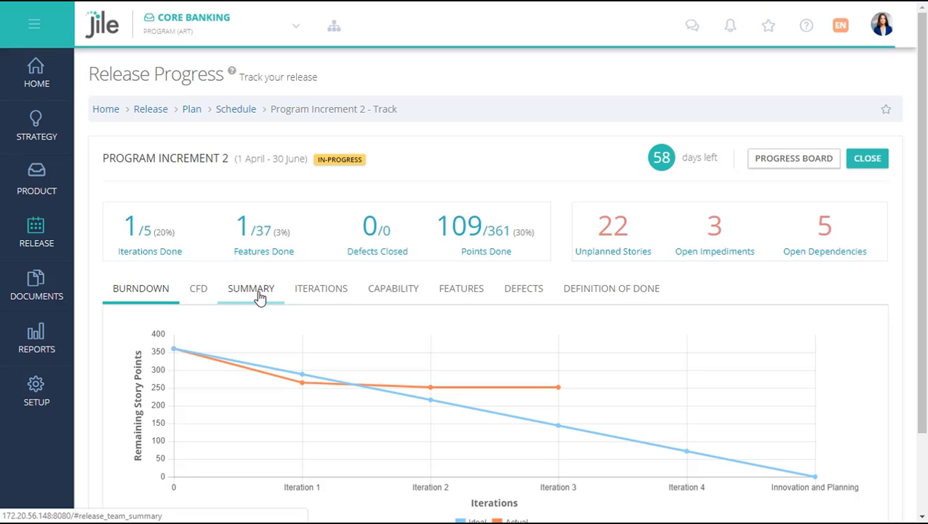
click(260, 296)
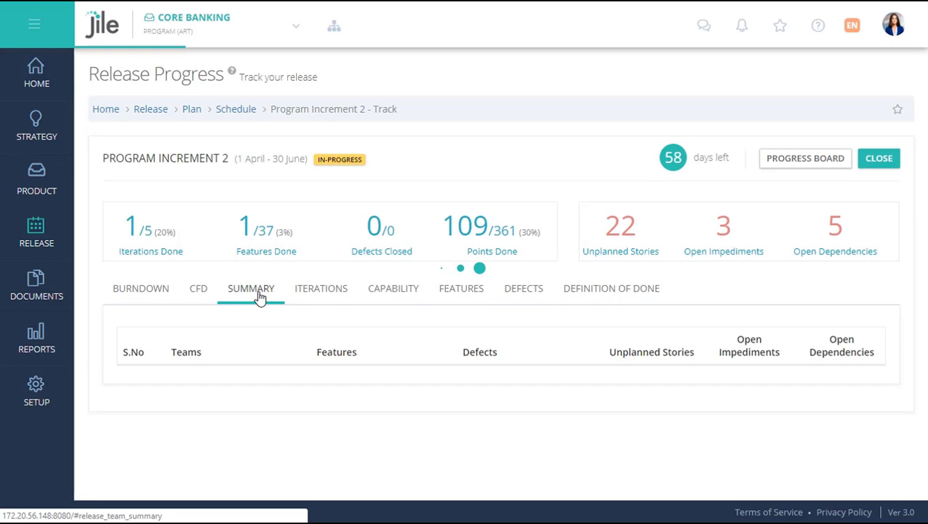